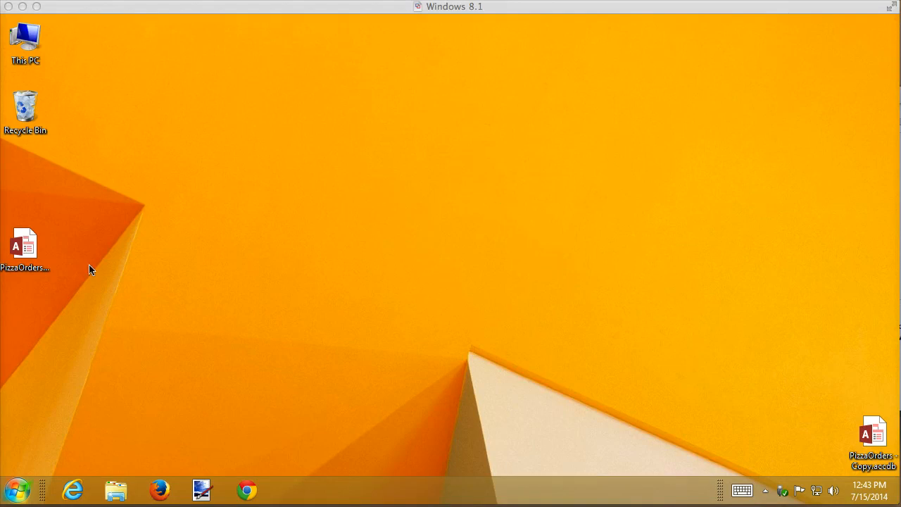
Open the PizzaOrders database and start a new query in Design view based on tblCustomers
click(30, 248)
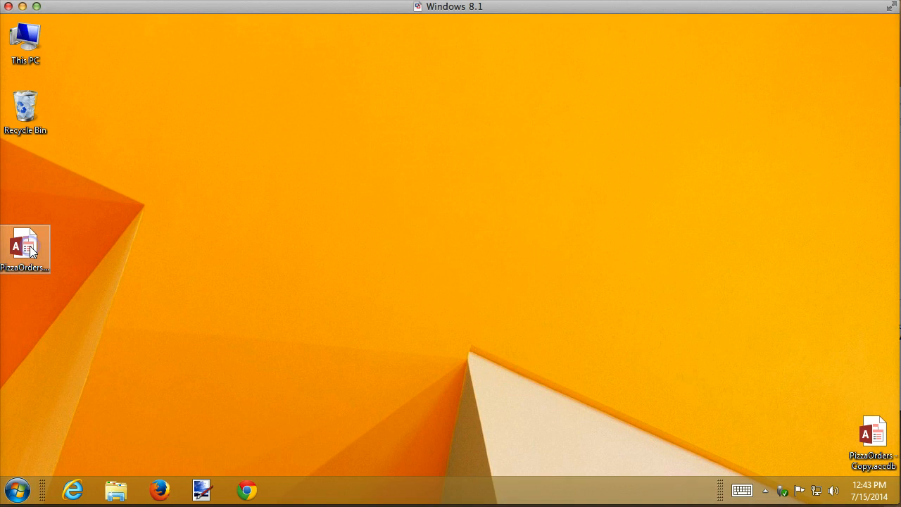
double_click(30, 248)
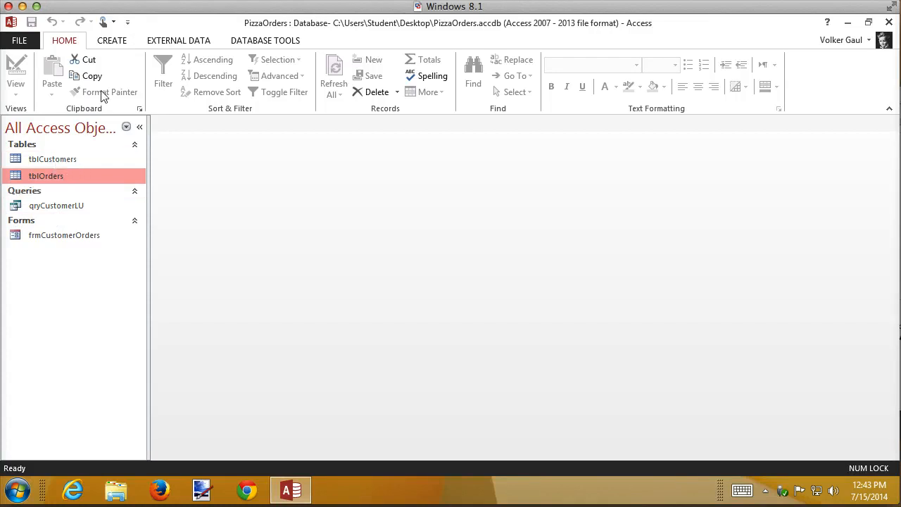
click(112, 42)
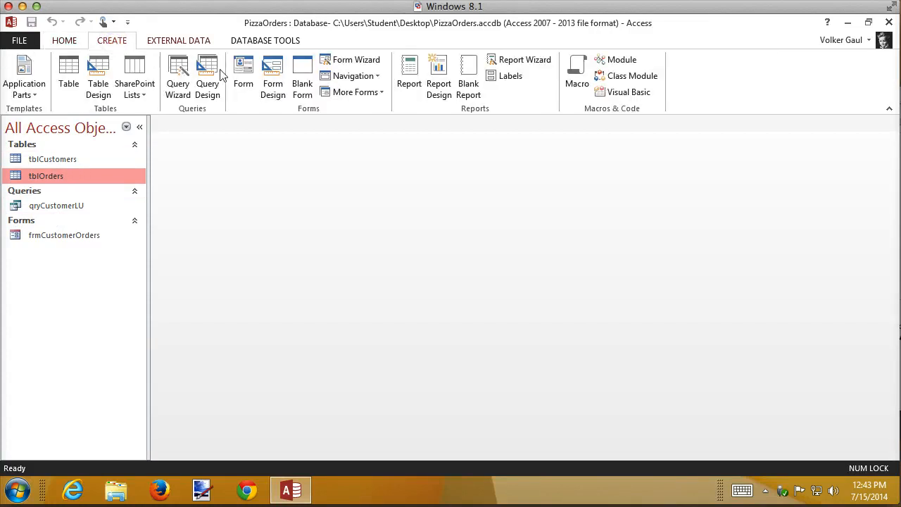
click(214, 76)
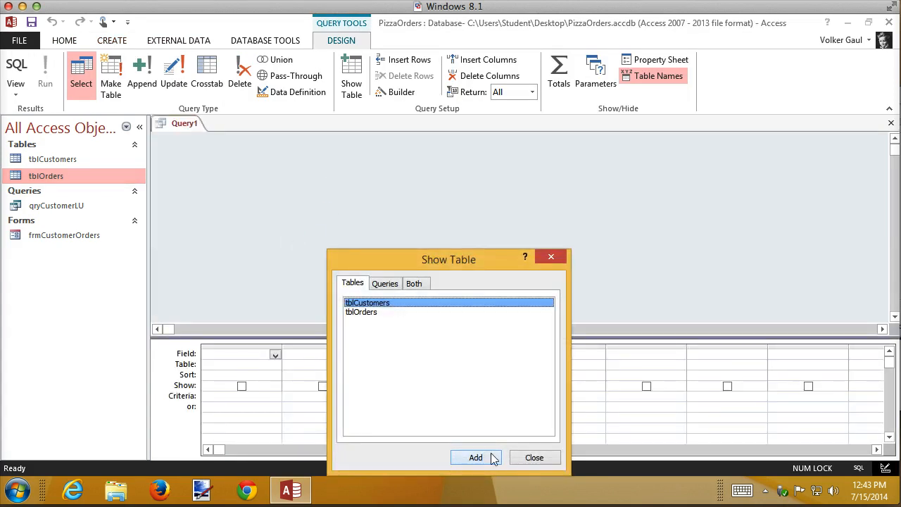
click(478, 456)
click(534, 457)
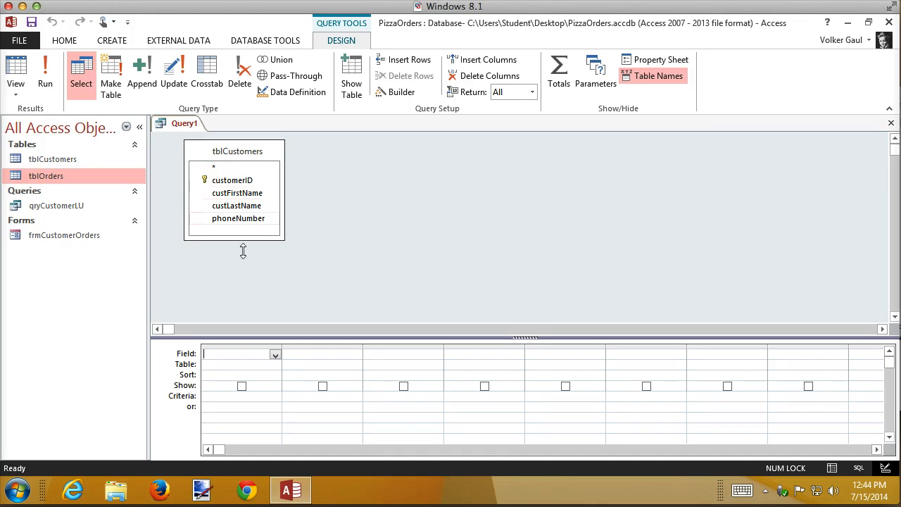
Build an expression in the first query column joining tblCustomers' custFirstName and custLastName with a space between them
click(404, 93)
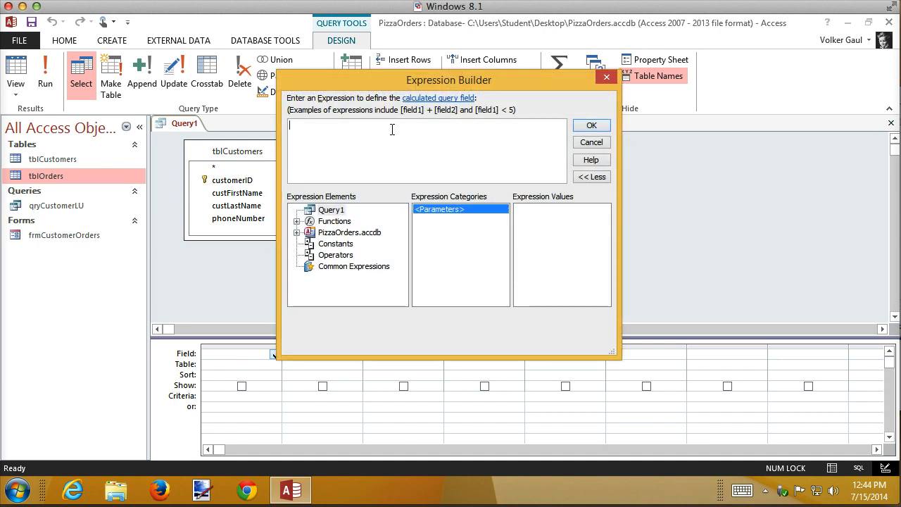
key(super+plus)
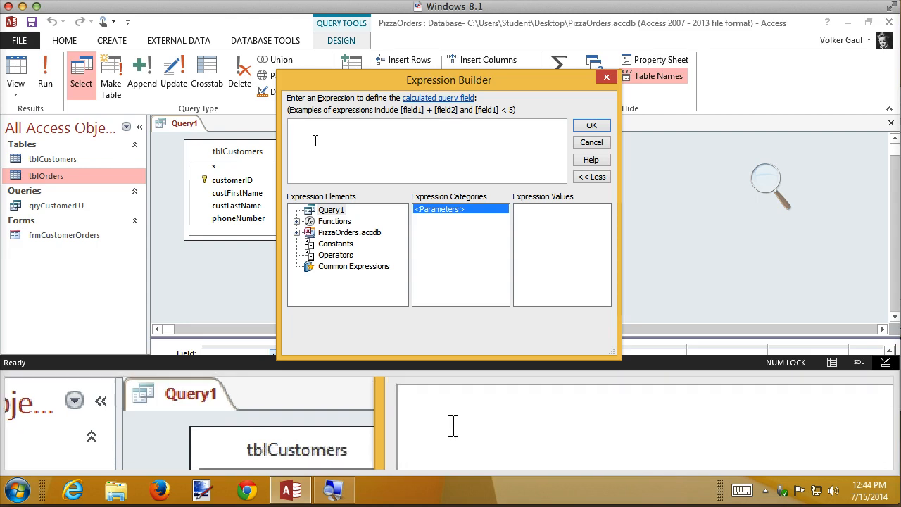
double_click(332, 233)
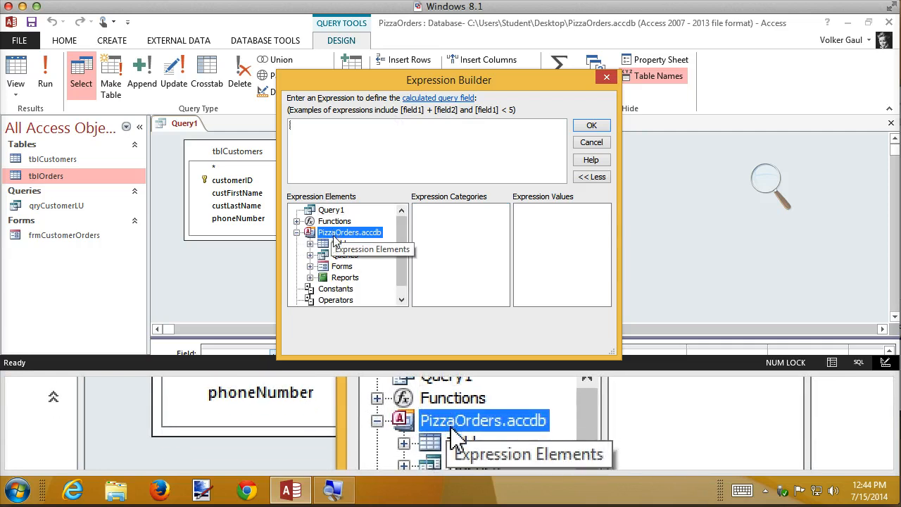
double_click(340, 243)
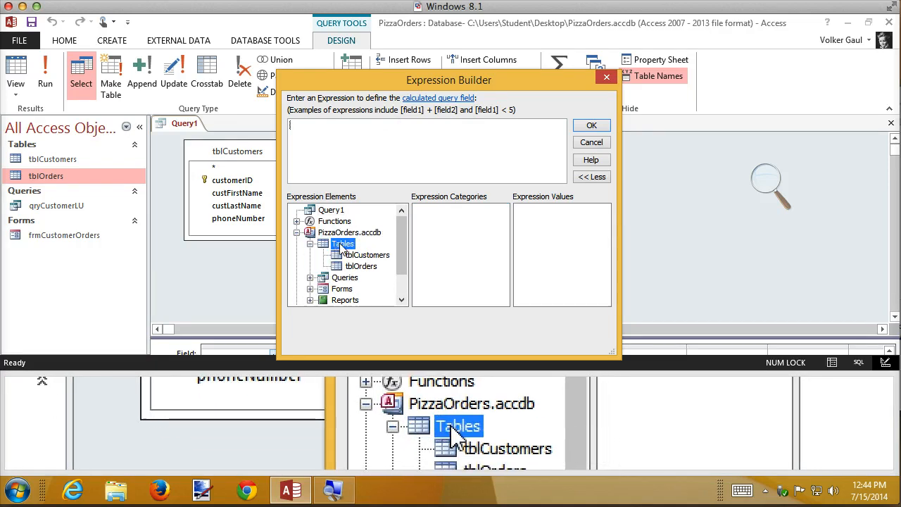
click(354, 255)
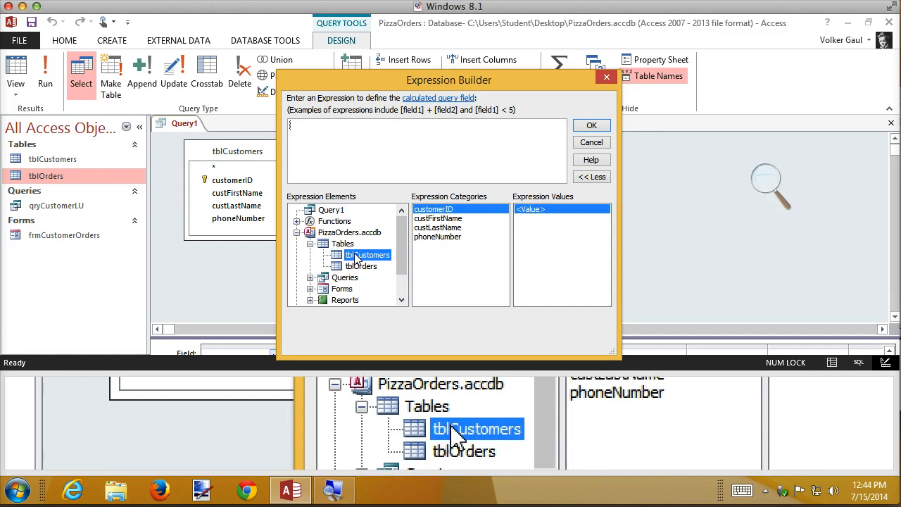
double_click(431, 219)
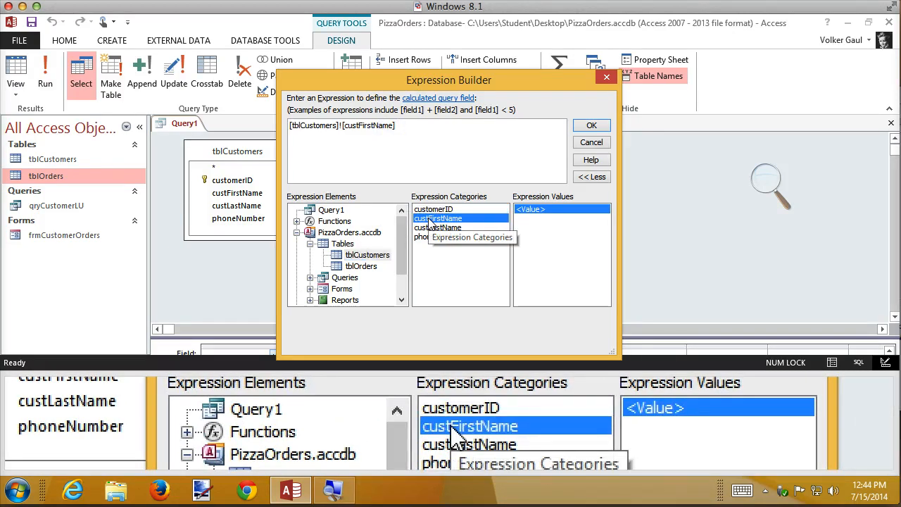
text(&)
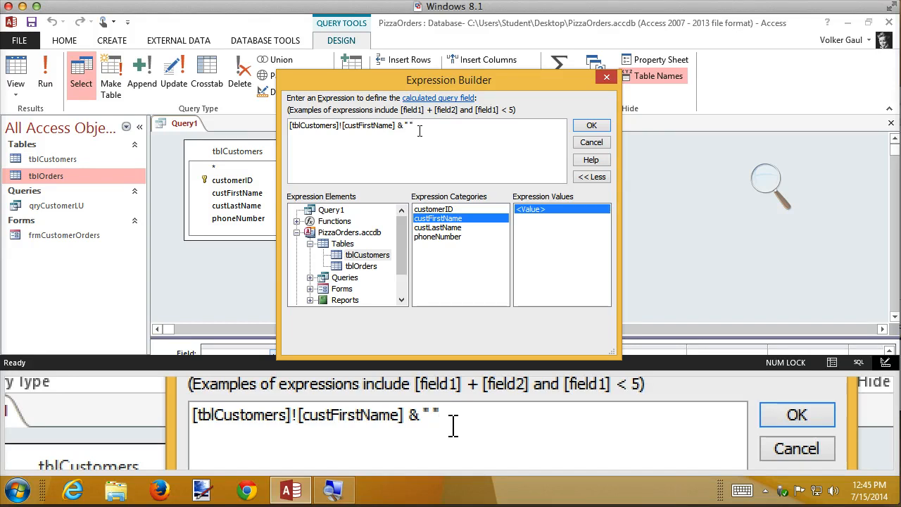
text(&)
double_click(432, 228)
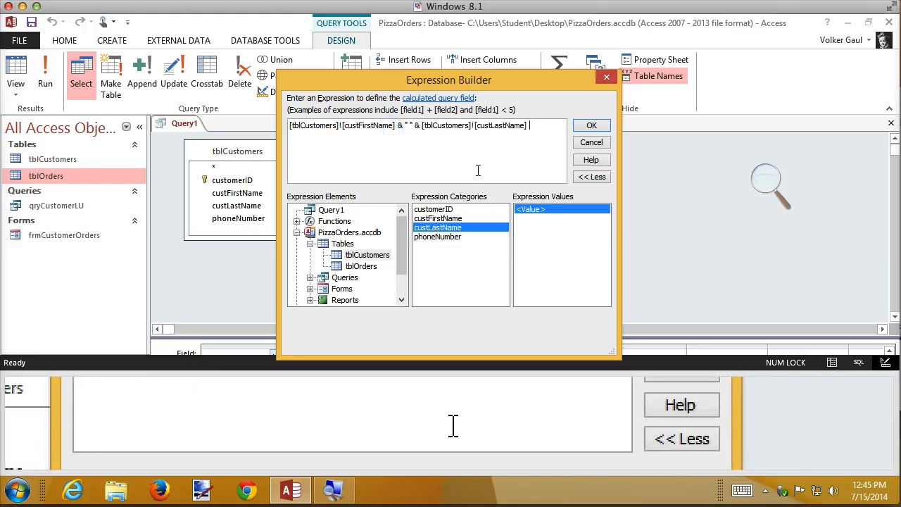
Name the expression FirstLast with a leading "FirstLast:" and accept it into the query's first column
click(484, 134)
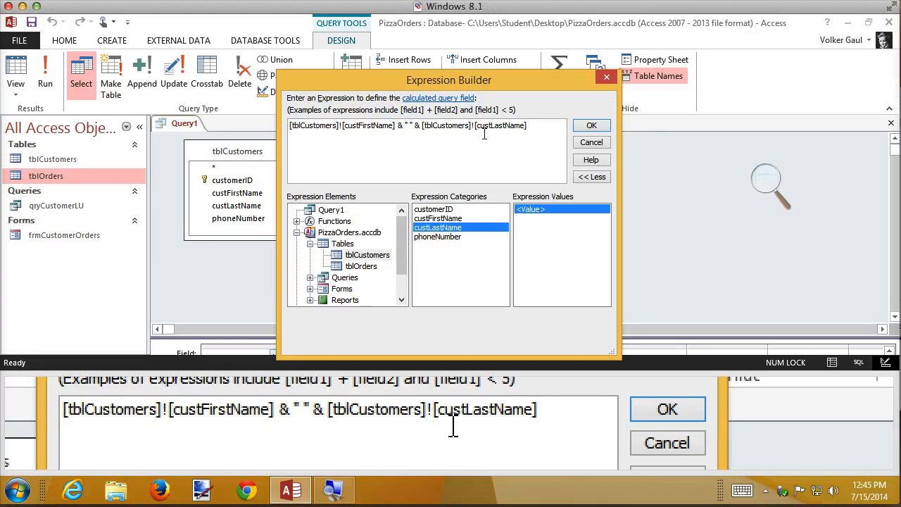
key(Home)
text(FirstL)
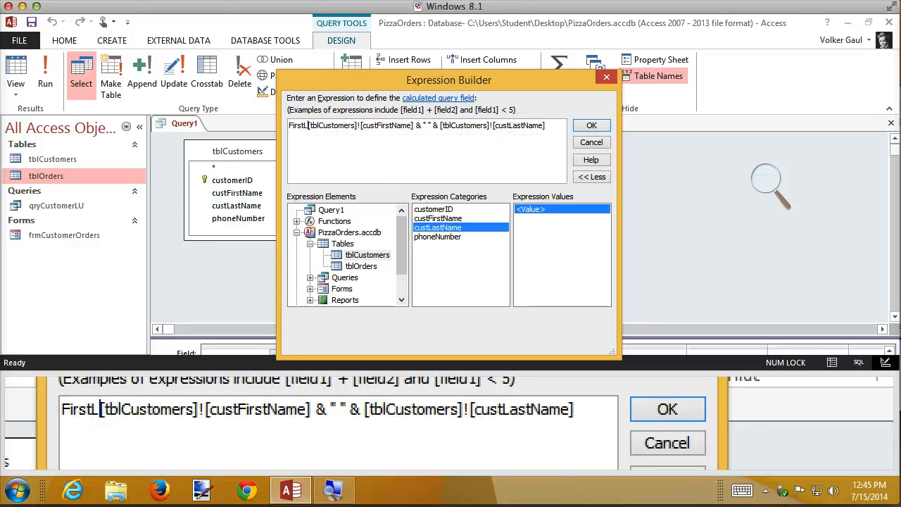
text(ast)
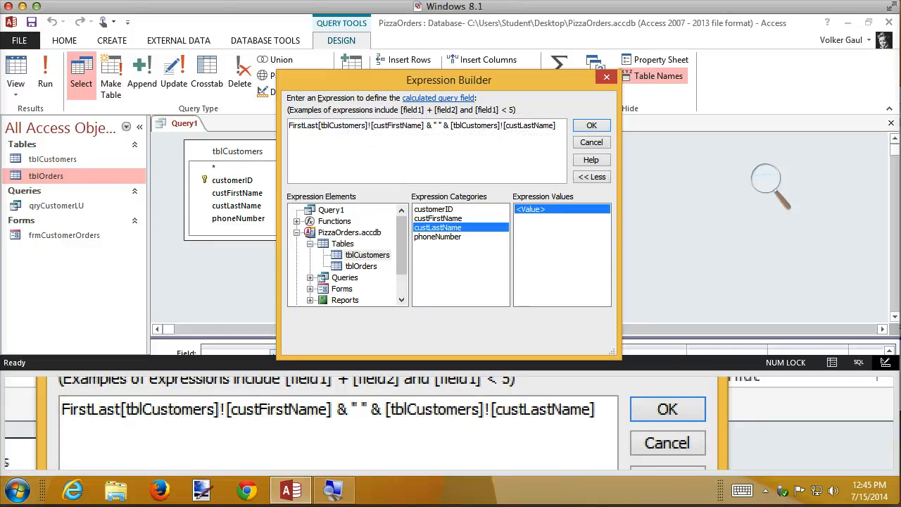
text(:)
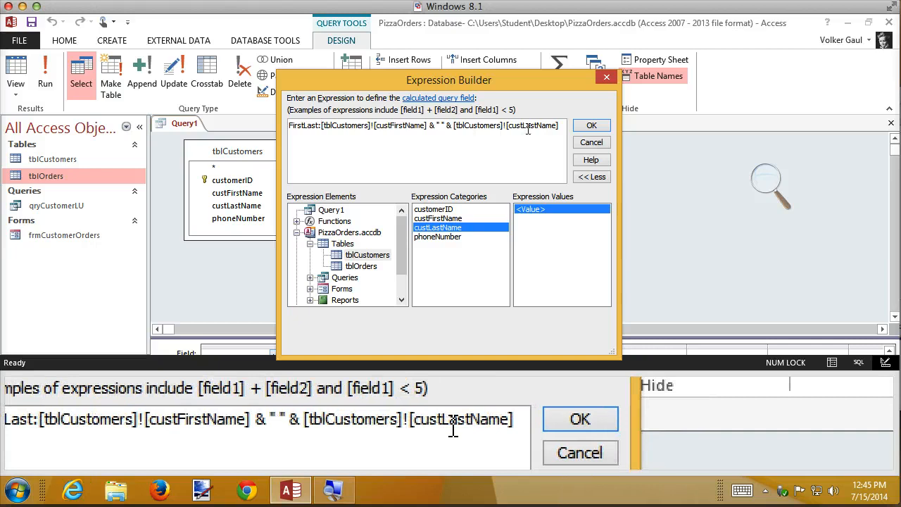
key(super+Escape)
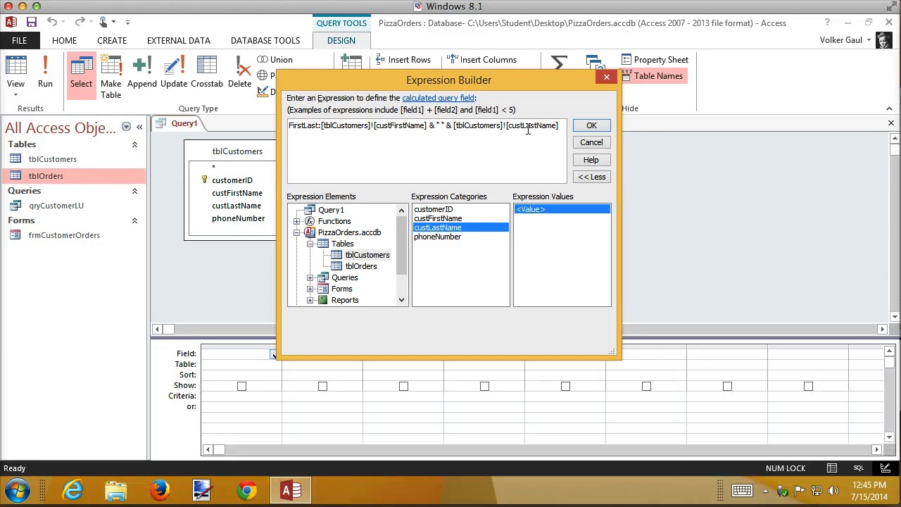
click(591, 125)
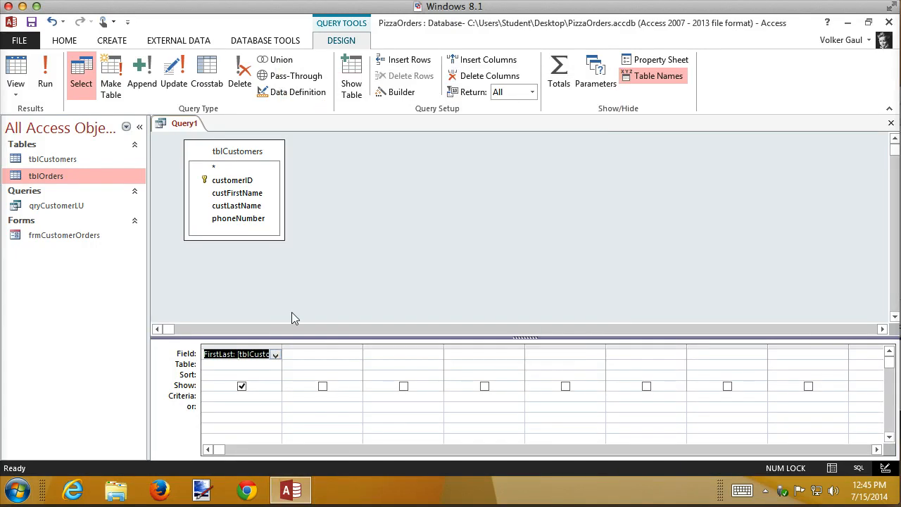
Run the query and fit the FirstLast column's width to its contents
click(45, 70)
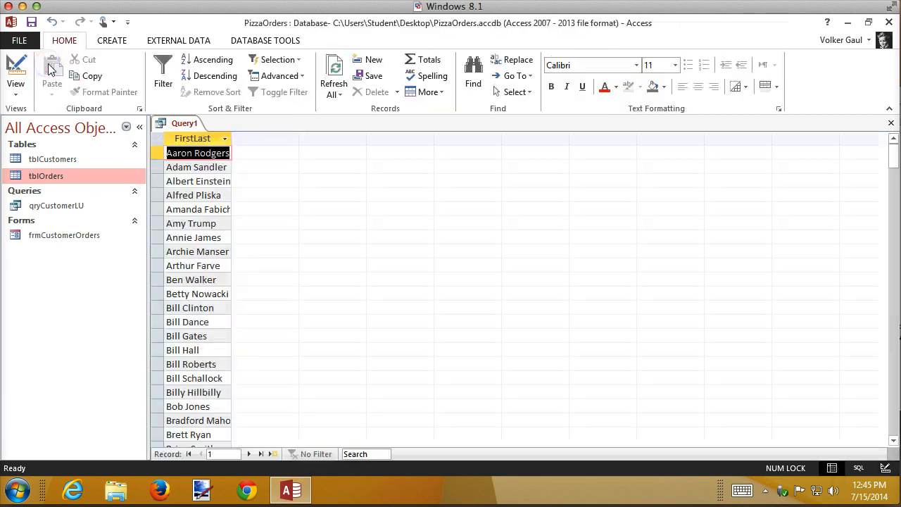
double_click(233, 138)
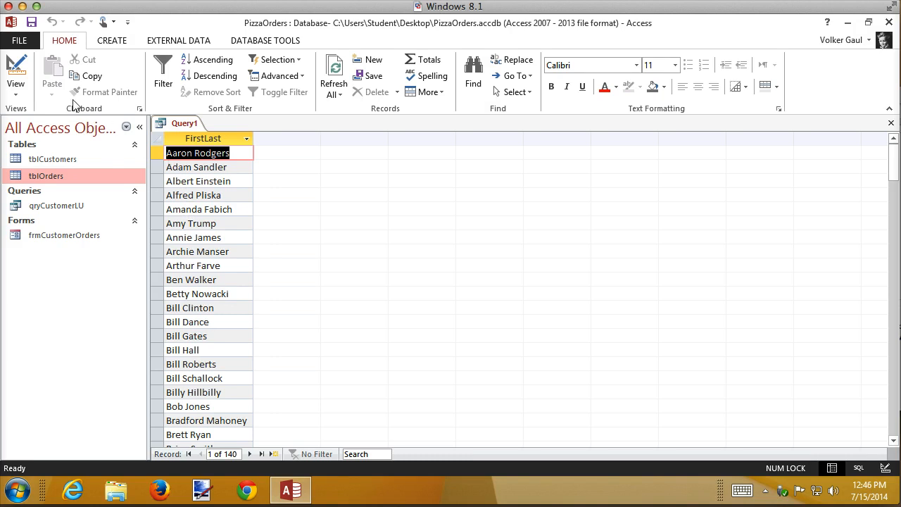
Return to the query design and add the custLastName and custFirstName fields after FirstLast
click(13, 70)
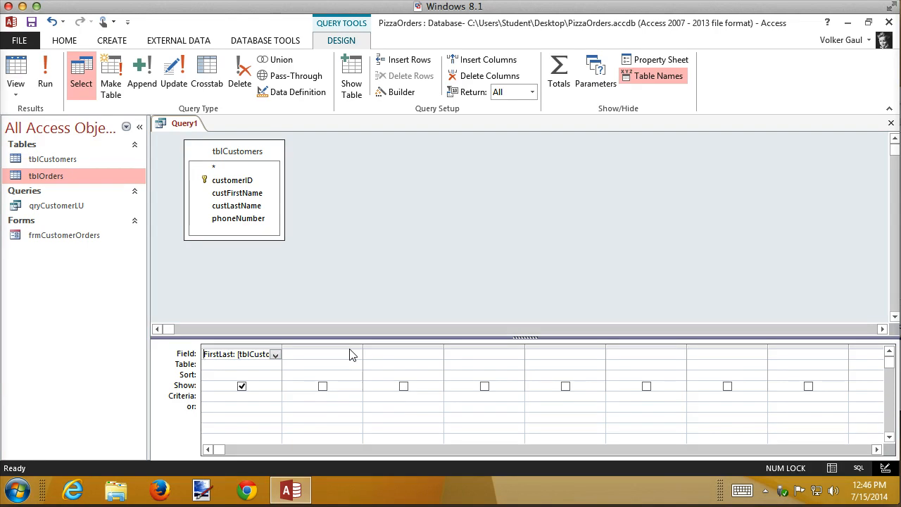
double_click(234, 209)
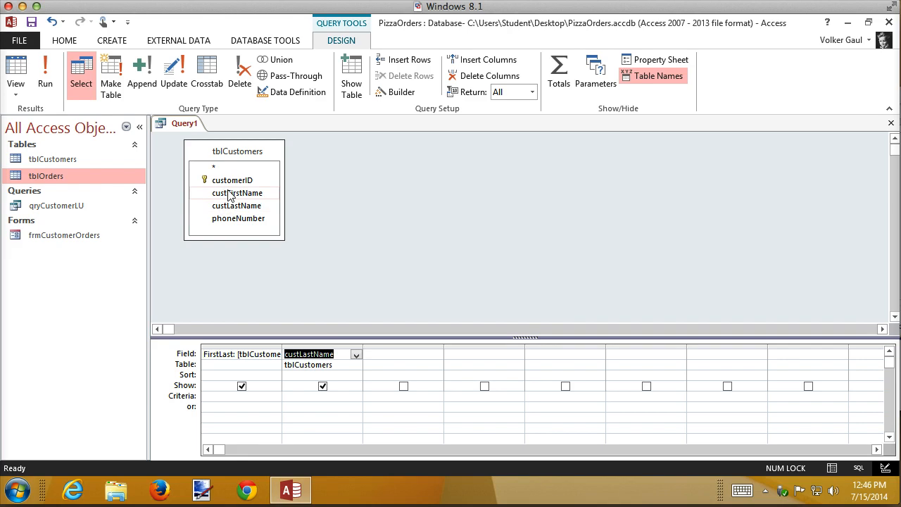
double_click(233, 193)
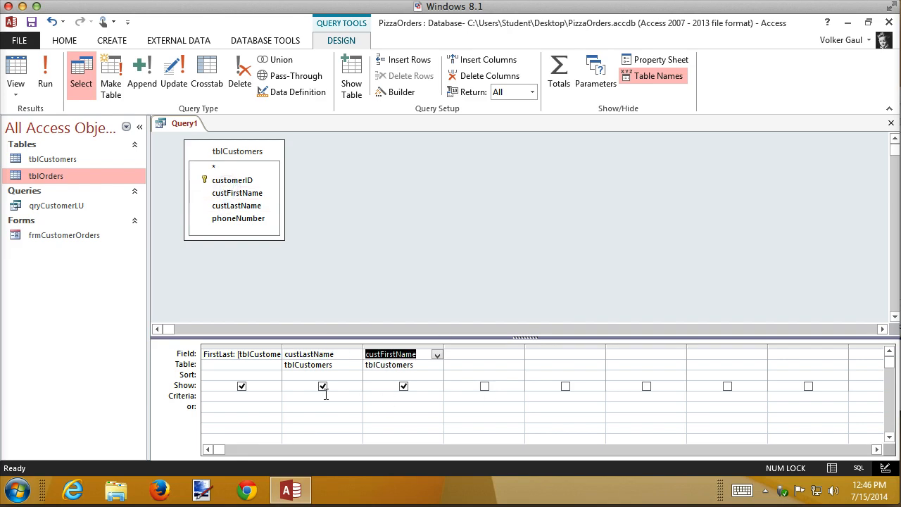
Sort custLastName and custFirstName in ascending order and run the query
click(335, 375)
click(356, 376)
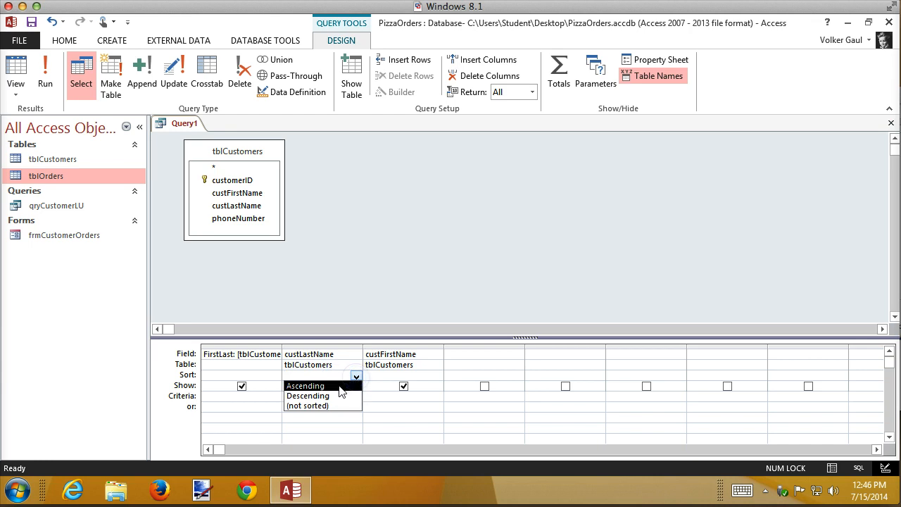
click(337, 383)
click(399, 375)
click(436, 376)
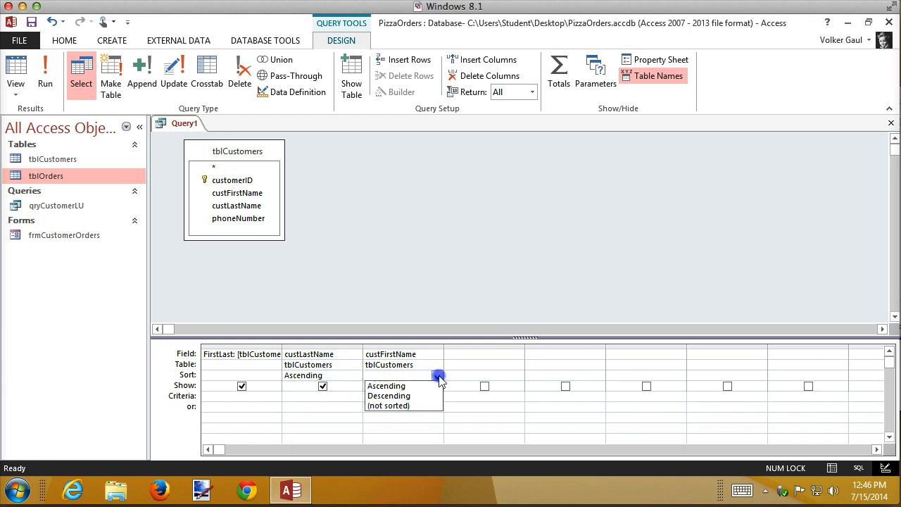
click(399, 387)
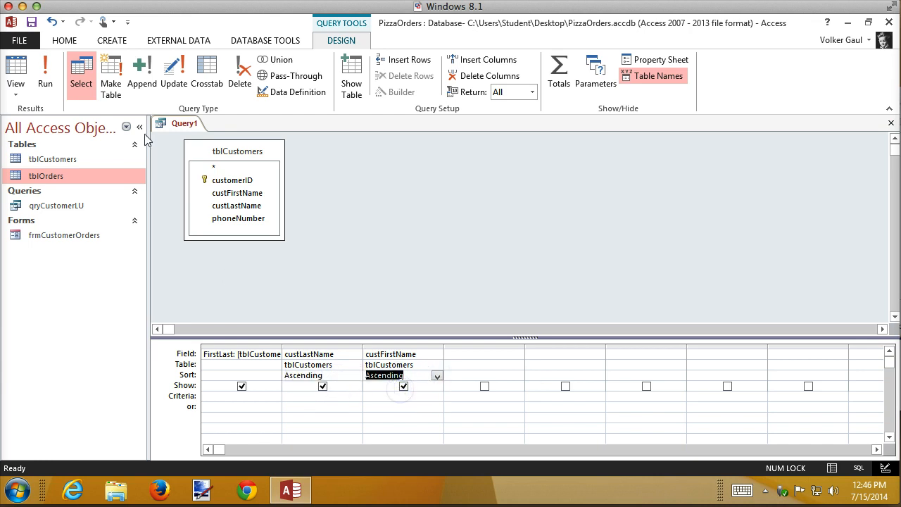
click(47, 81)
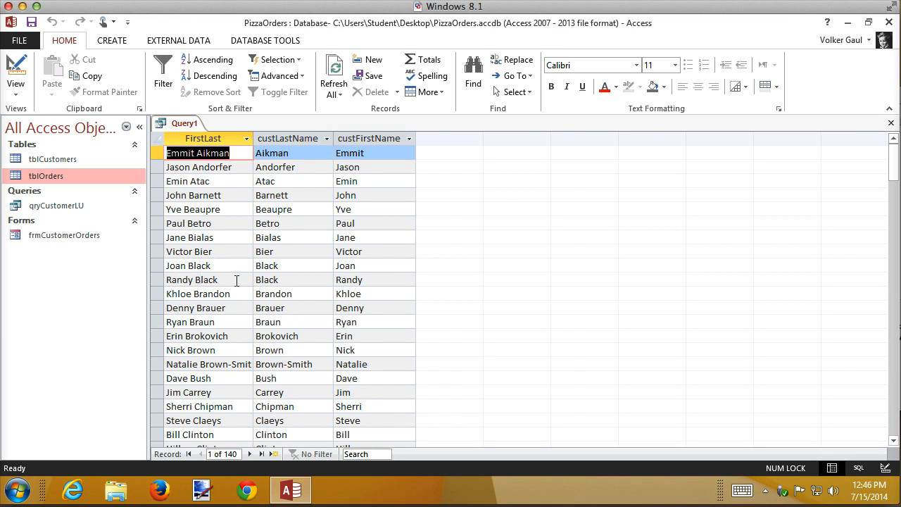
Hide custLastName and custFirstName from the query output, then view the results with the FirstLast column fitted to its contents
click(17, 67)
click(323, 386)
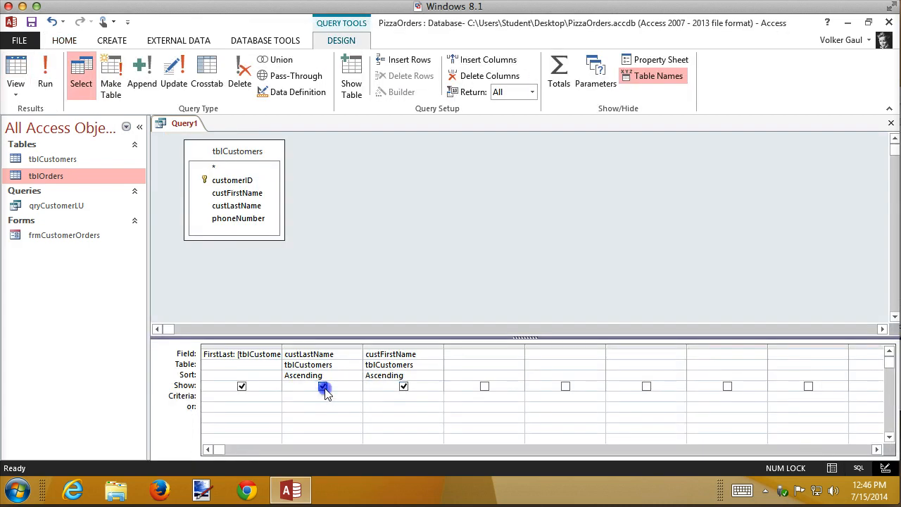
click(404, 386)
click(16, 67)
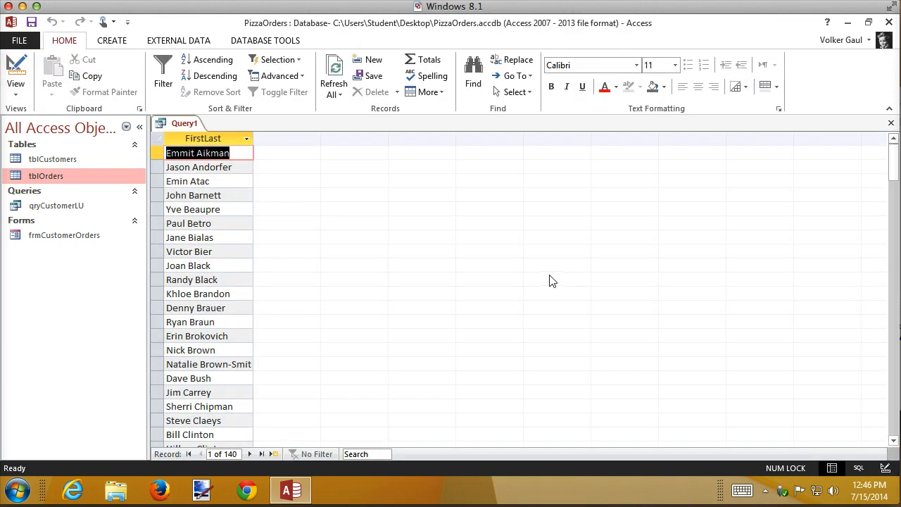
double_click(253, 137)
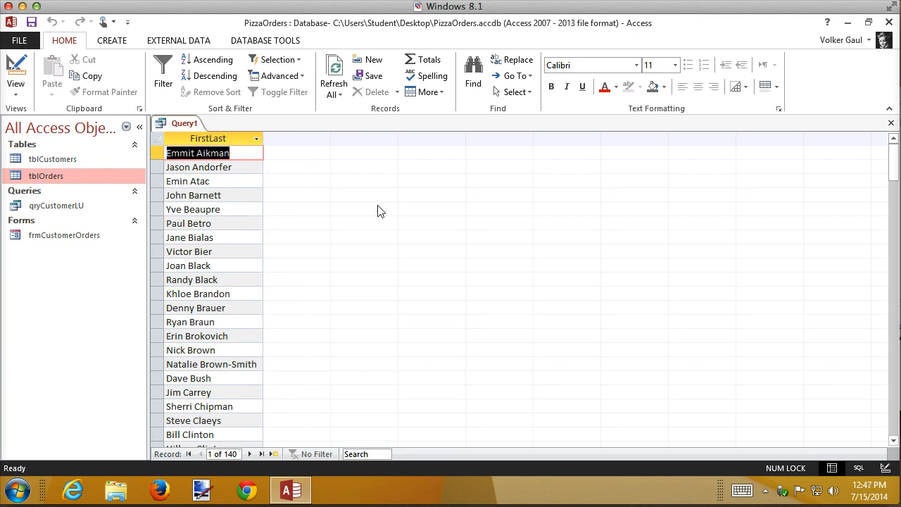
Insert an empty column before custLastName in the query design
click(8, 67)
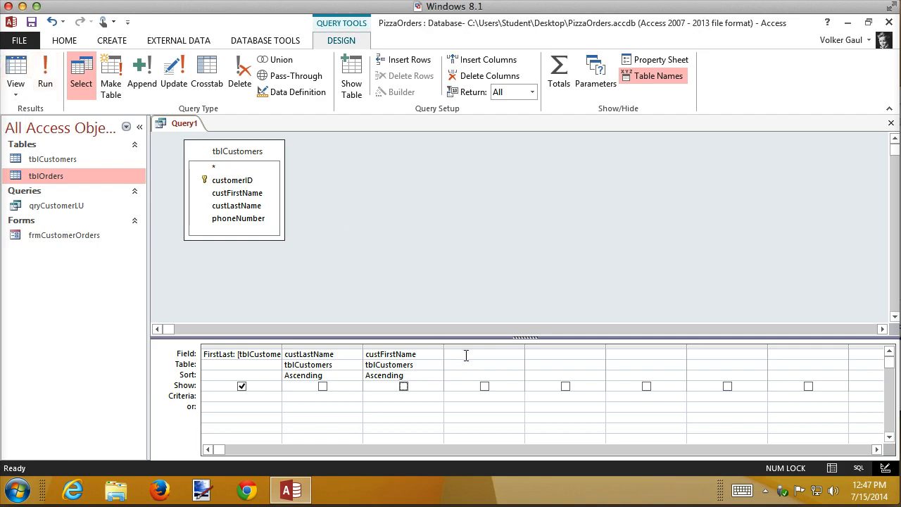
click(337, 346)
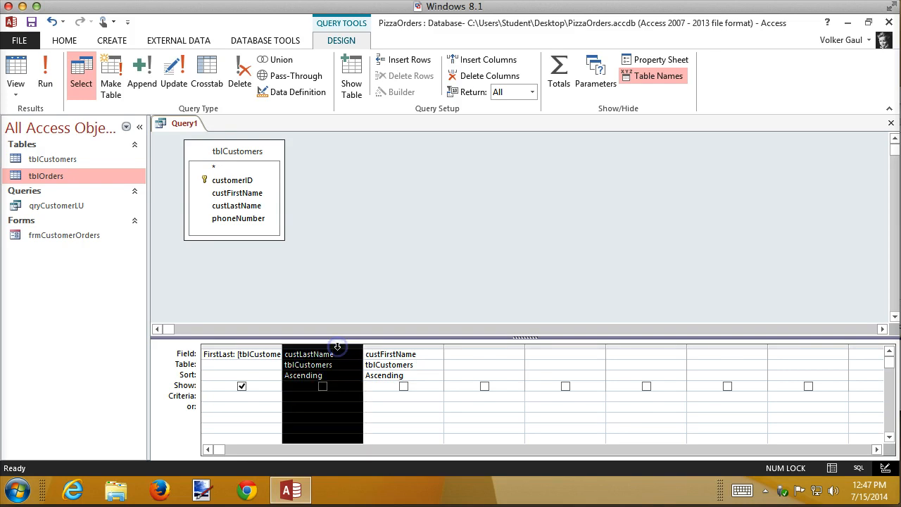
click(471, 59)
Enter a calculated field named CustomerName in the empty column, concatenating custlastname and custfirstname with the & operator
click(328, 354)
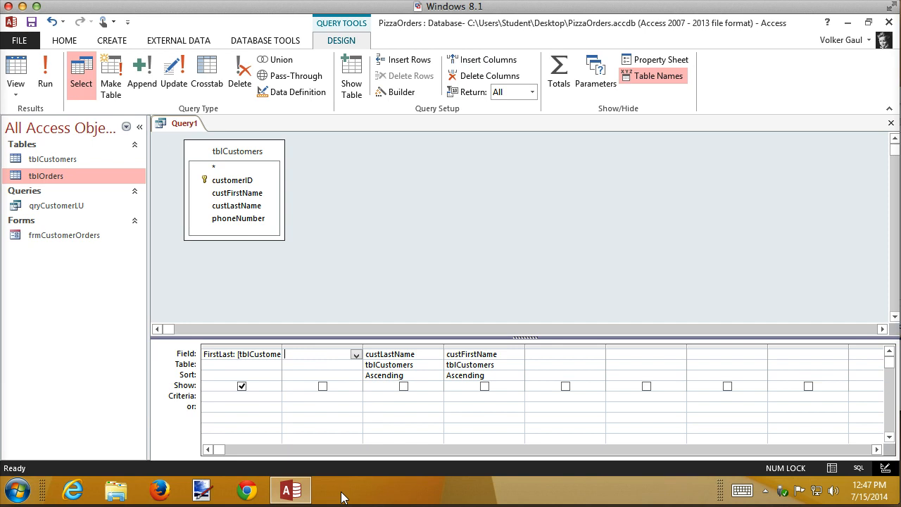
text(CustomerName)
text(:custlast)
text(name &)
text(& custfirstna)
text(me)
key(Tab)
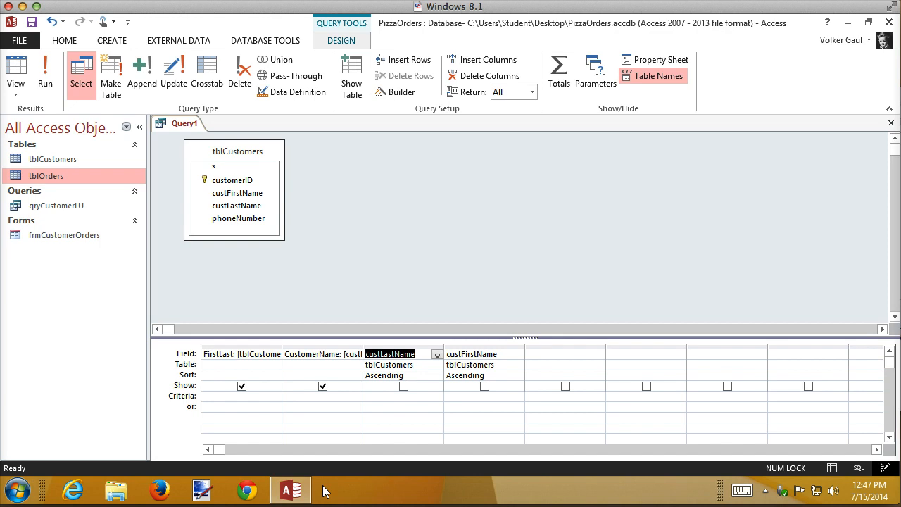
Review the full CustomerName expression in the Expression Builder under magnification, then close the builder
click(320, 357)
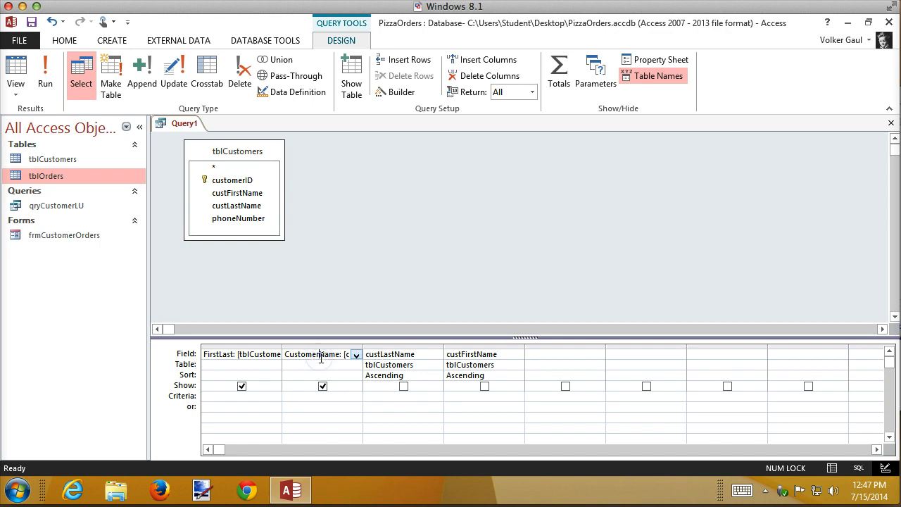
click(398, 91)
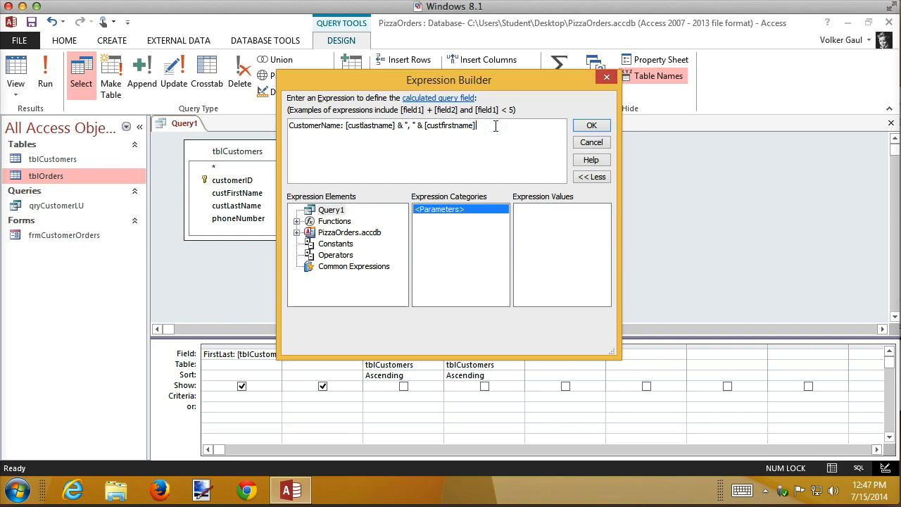
key(super+plus)
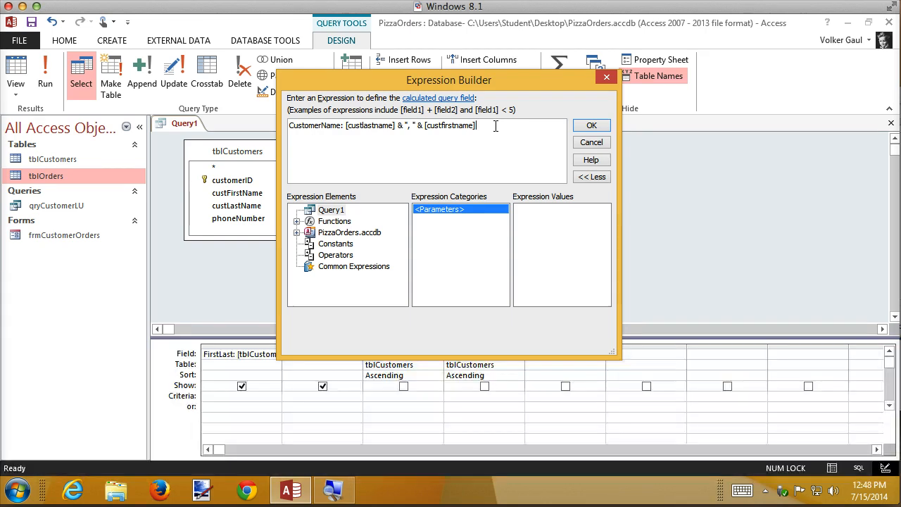
click(597, 127)
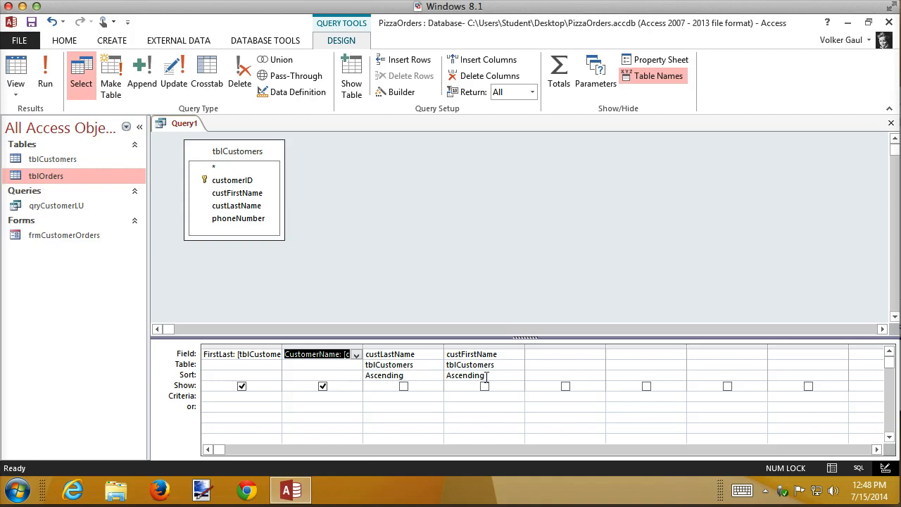
Run the query, fit the CustomerName column to its contents, and return to the query design
click(45, 76)
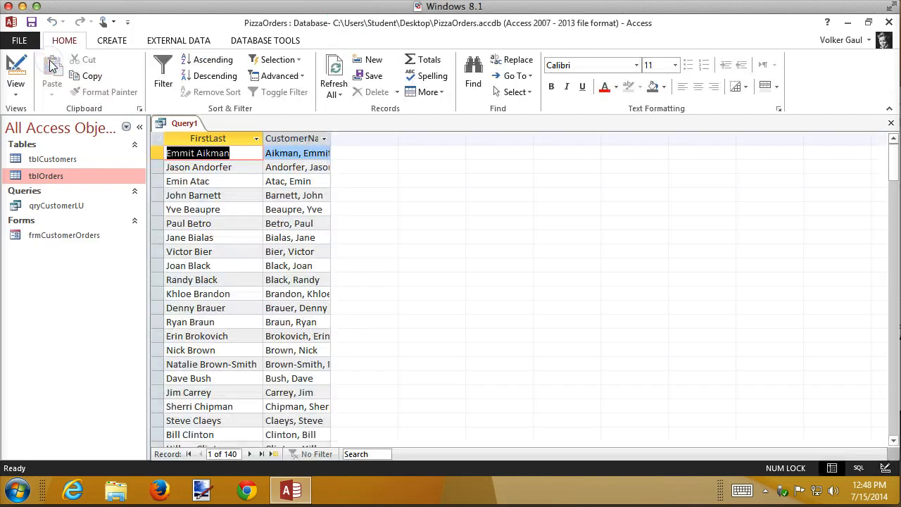
double_click(330, 140)
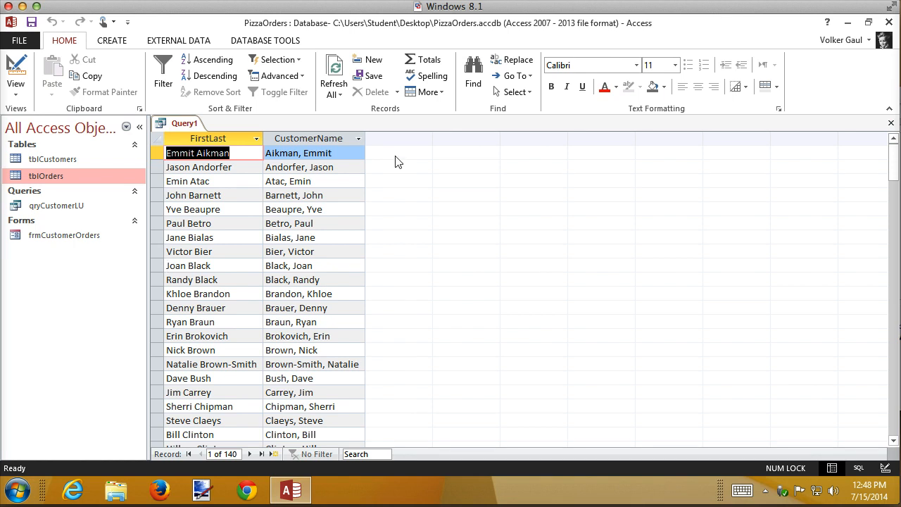
click(15, 70)
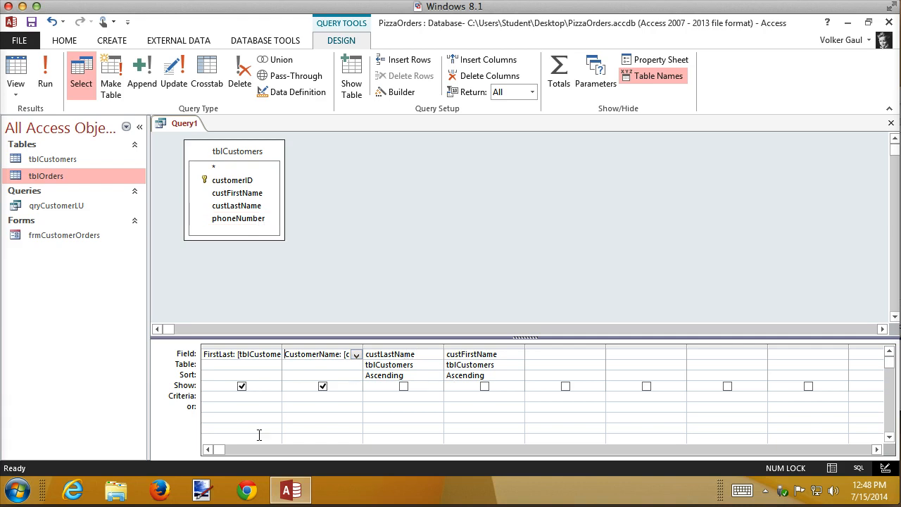
Try to insert rows at the custLastName column of the query design
right_click(398, 346)
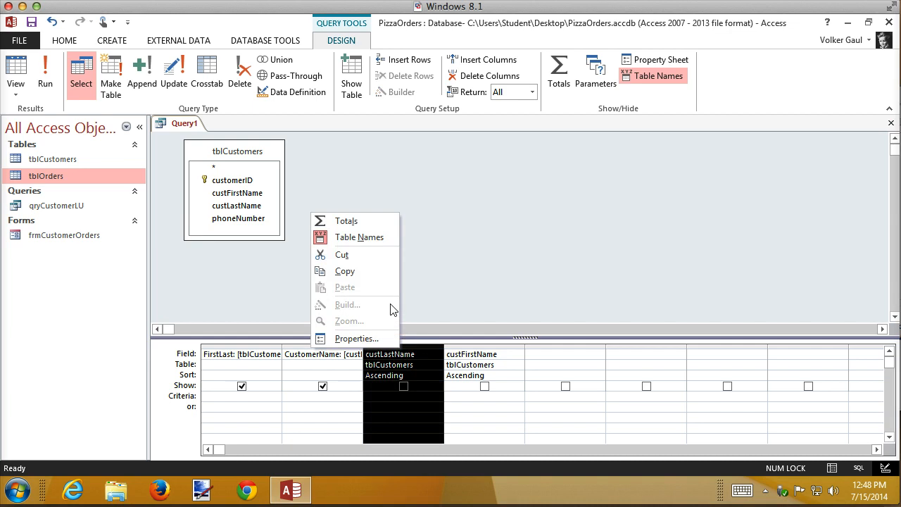
click(414, 60)
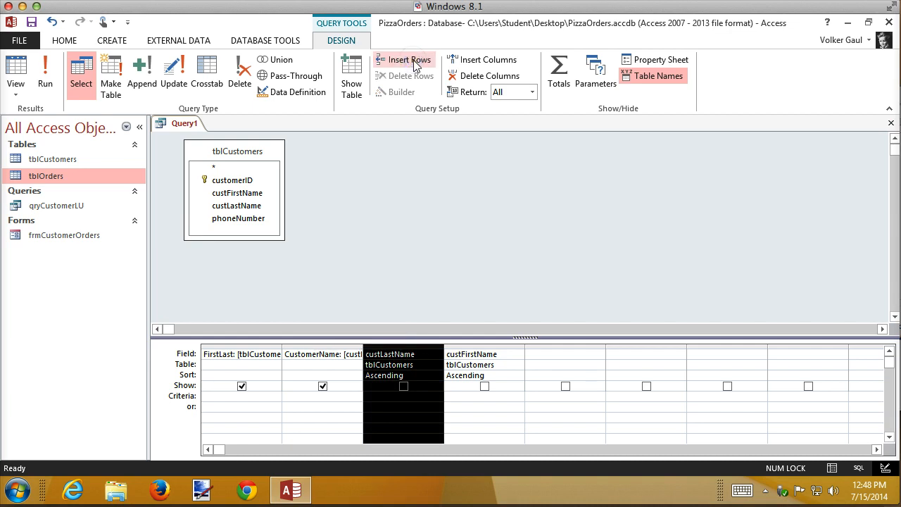
click(414, 346)
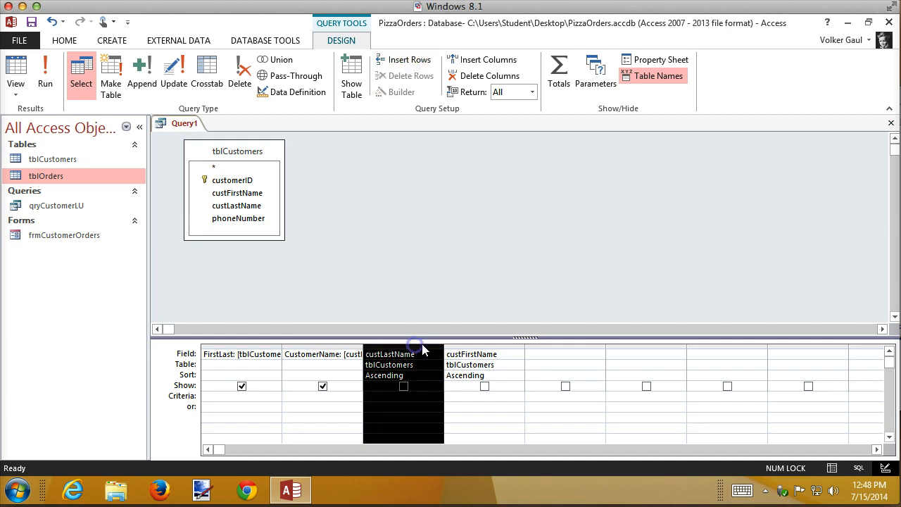
click(401, 60)
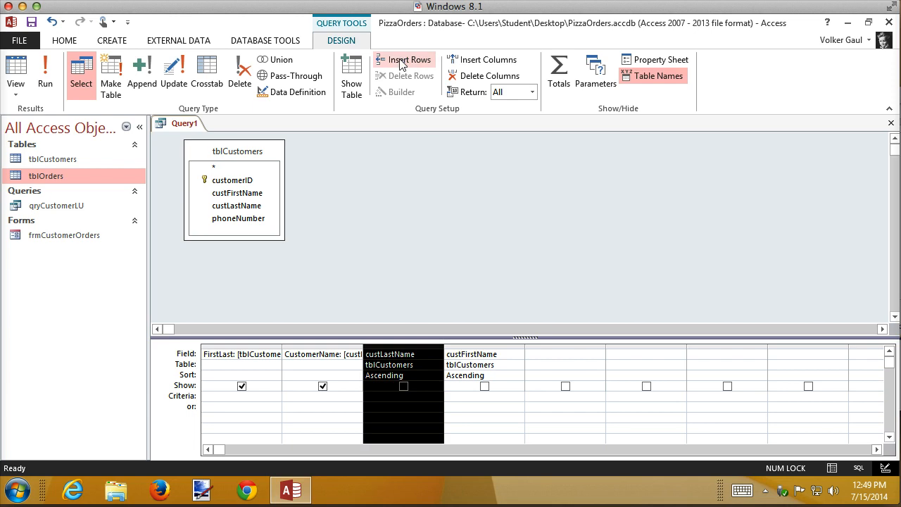
click(468, 363)
click(406, 351)
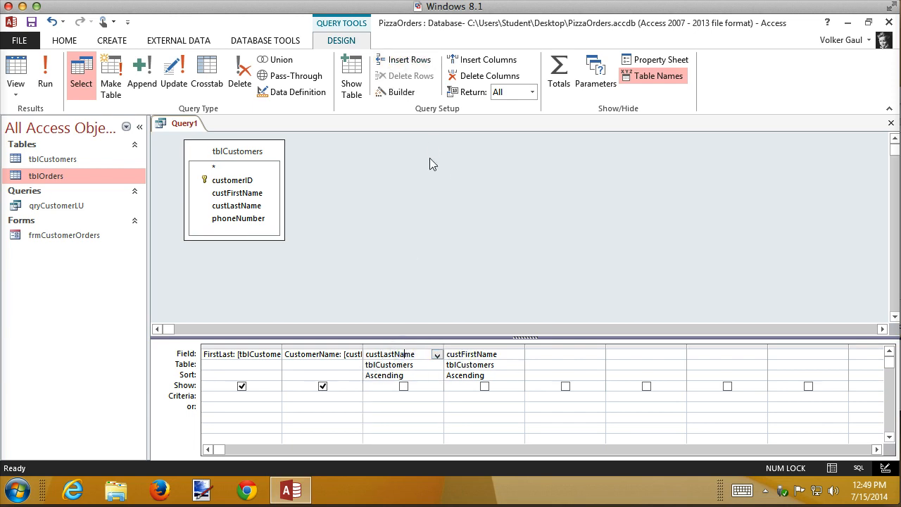
click(418, 62)
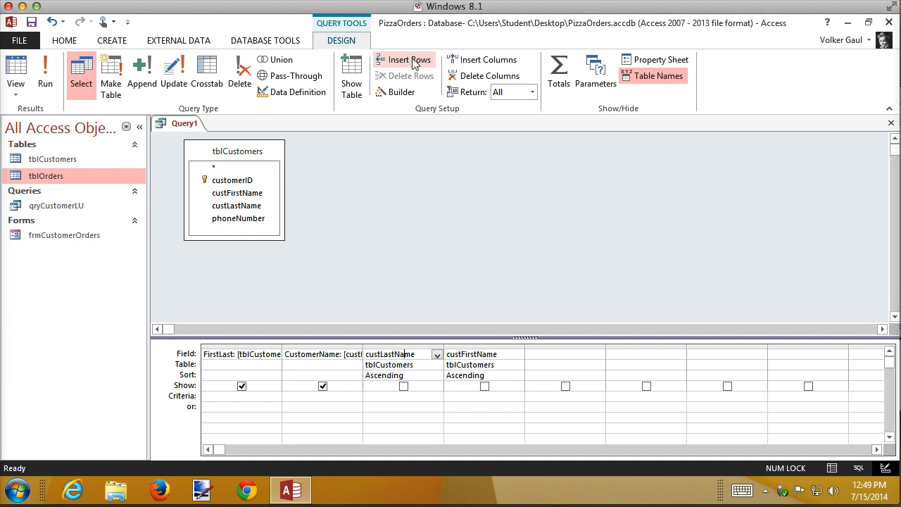
click(542, 356)
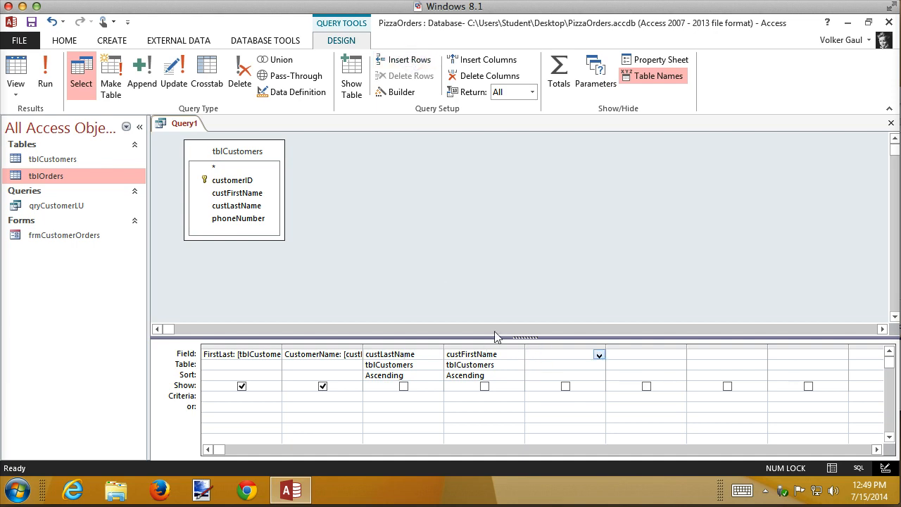
double_click(234, 219)
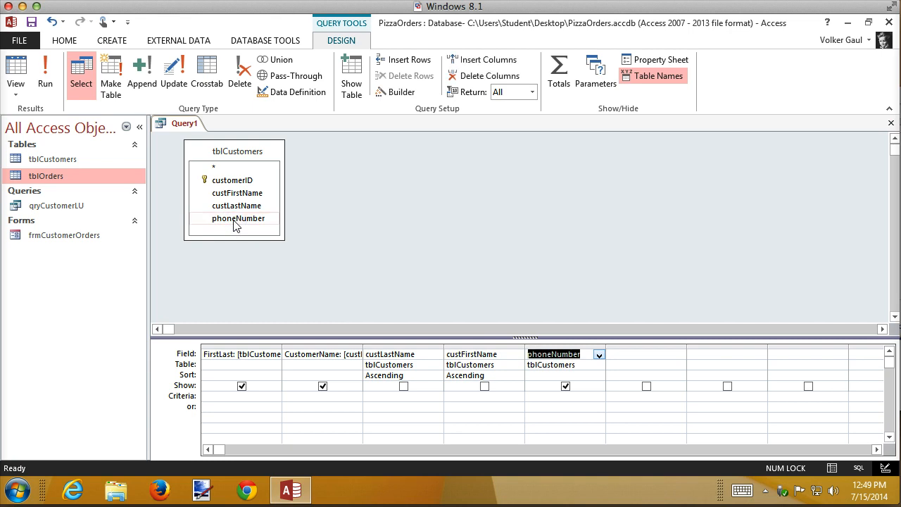
key(Delete)
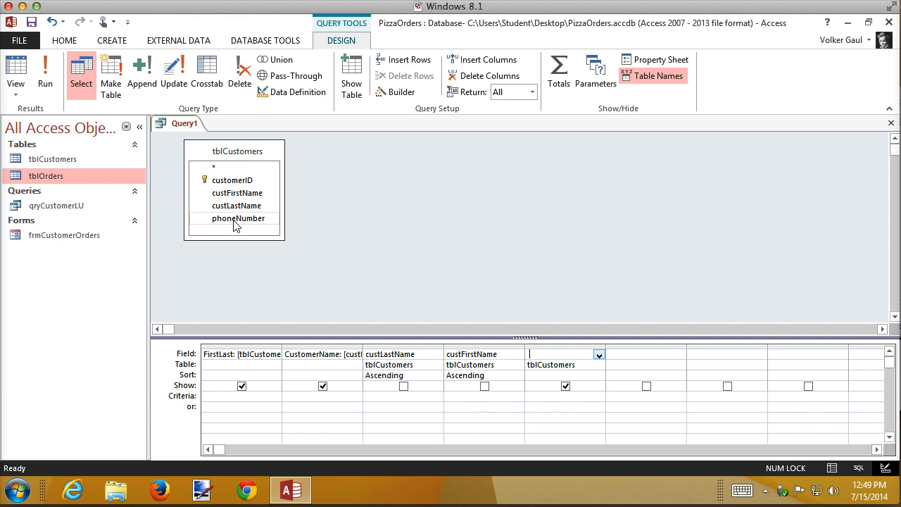
key(Left)
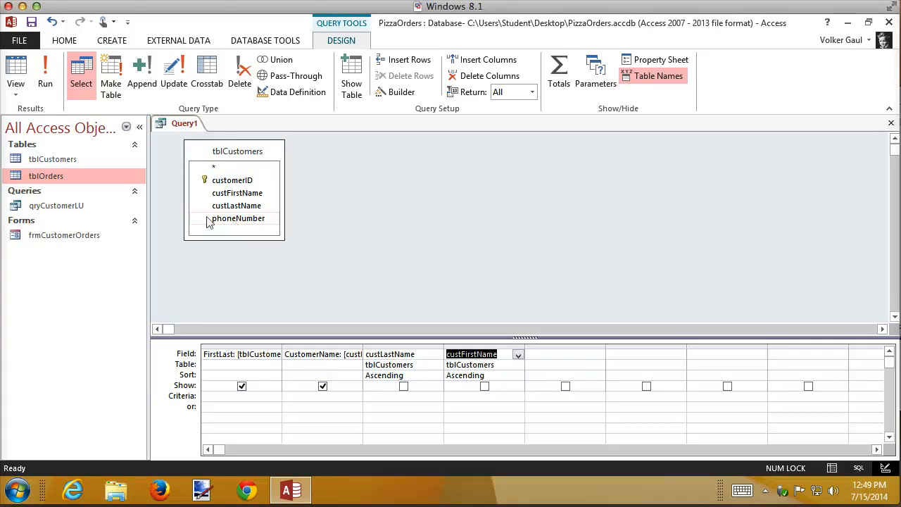
Add the phoneNumber field from tblCustomers to the query design after custFirstName
click(237, 220)
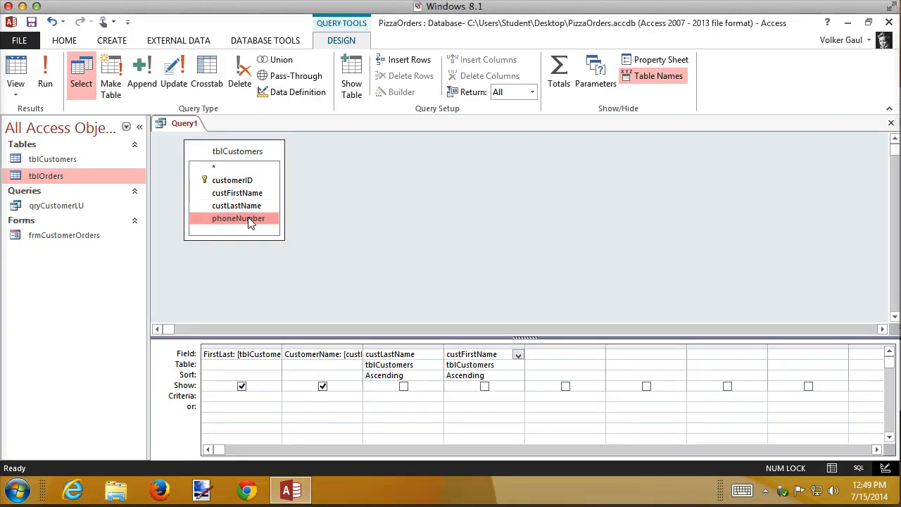
click(248, 219)
click(243, 219)
click(243, 219)
click(243, 219)
click(243, 219)
double_click(243, 220)
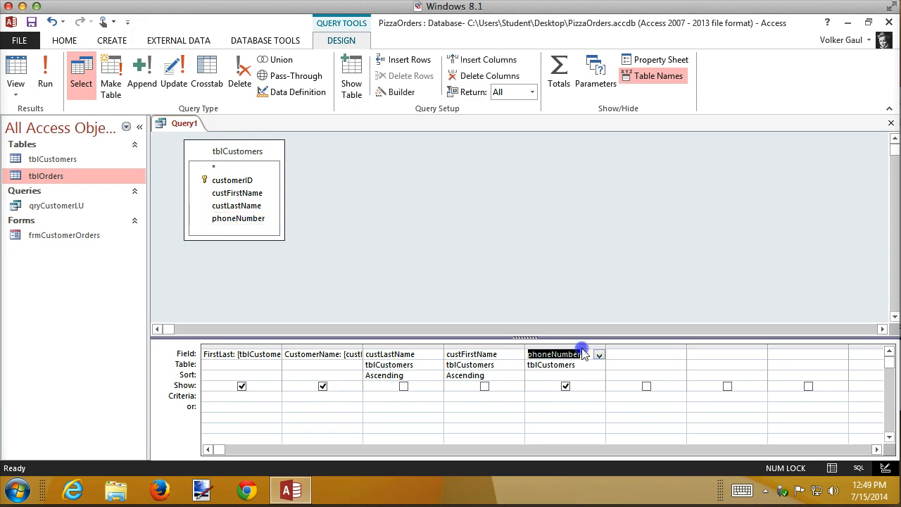
Turn phoneNumber into a calculated field named Phone that appends " (Cell Phone)", then run the query and fit the Phone column to its contents
click(582, 350)
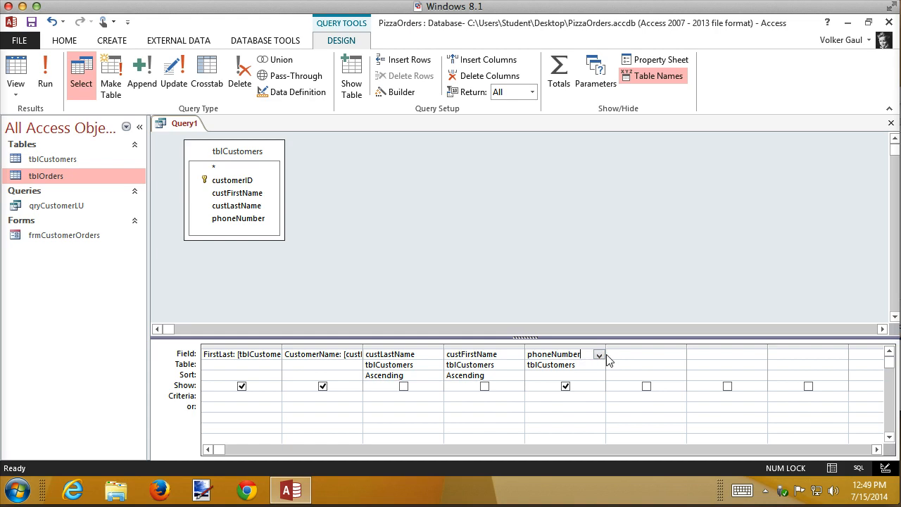
text(& ")
text((Cellph)
key(BackSpace)
key(BackSpace)
text(Phone)
text()")
key(Home)
text(Phone:)
click(44, 66)
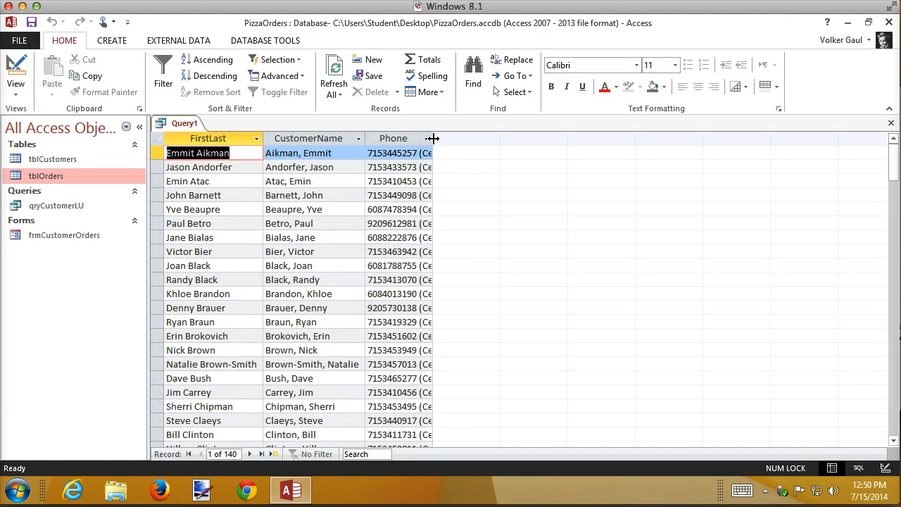
double_click(432, 138)
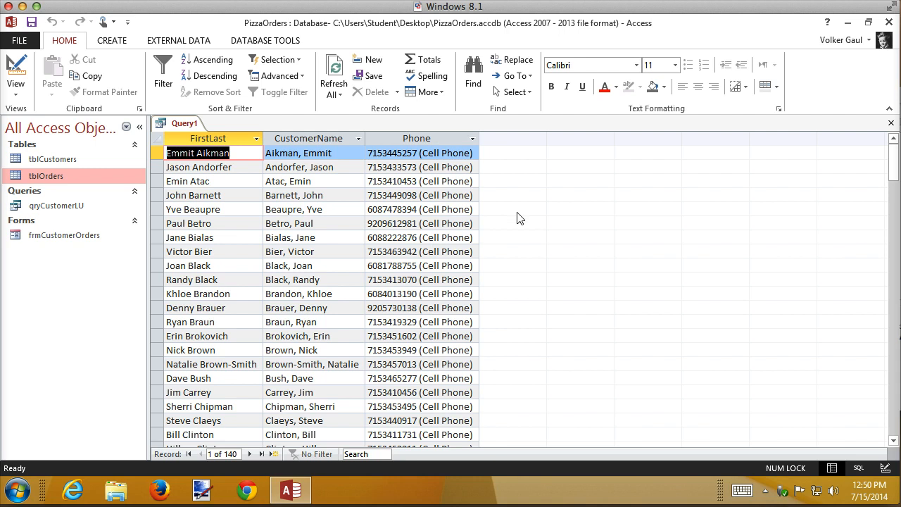